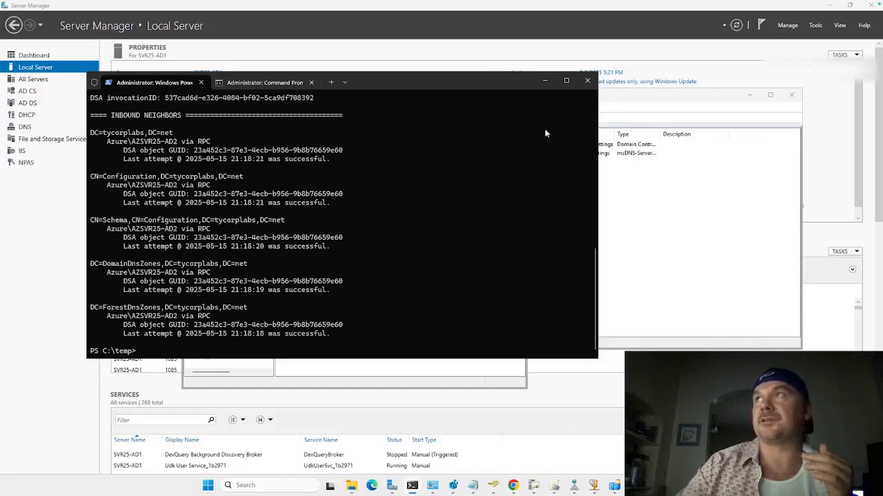
Step: Clear the terminal out of the way and inspect the Azure site in Active Directory Sites and Services
click(545, 88)
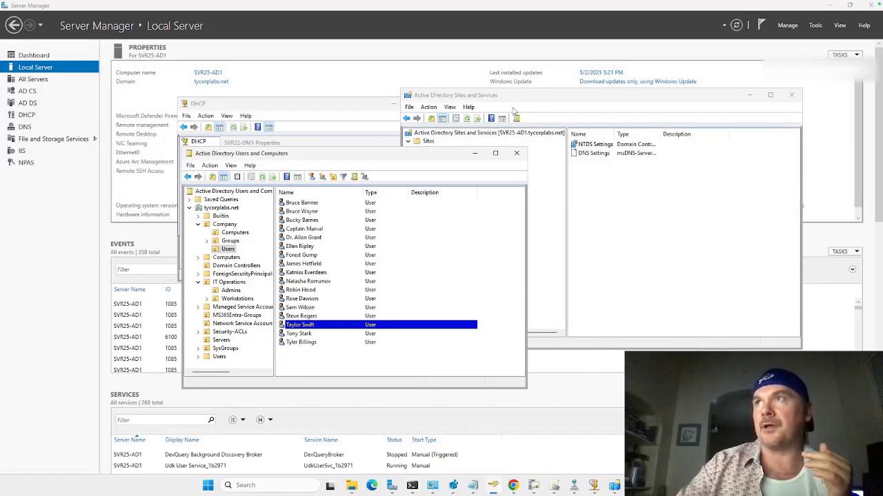
drag(366, 161, 287, 184)
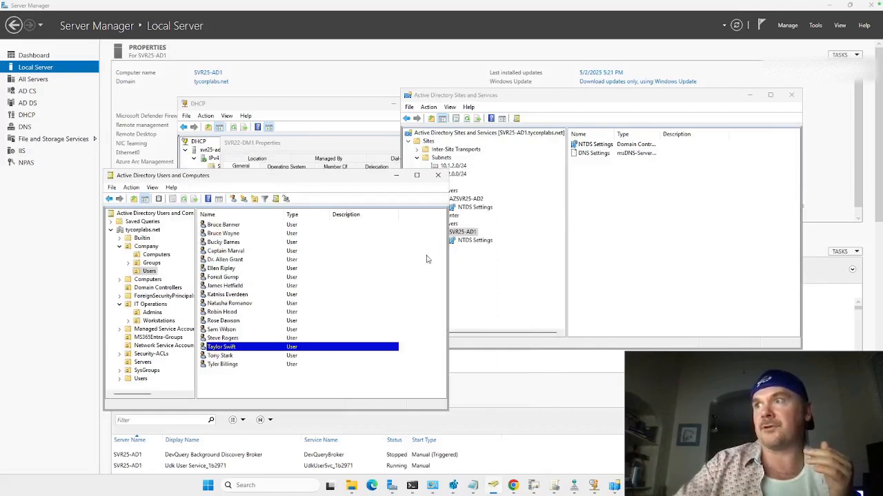
click(613, 484)
click(515, 293)
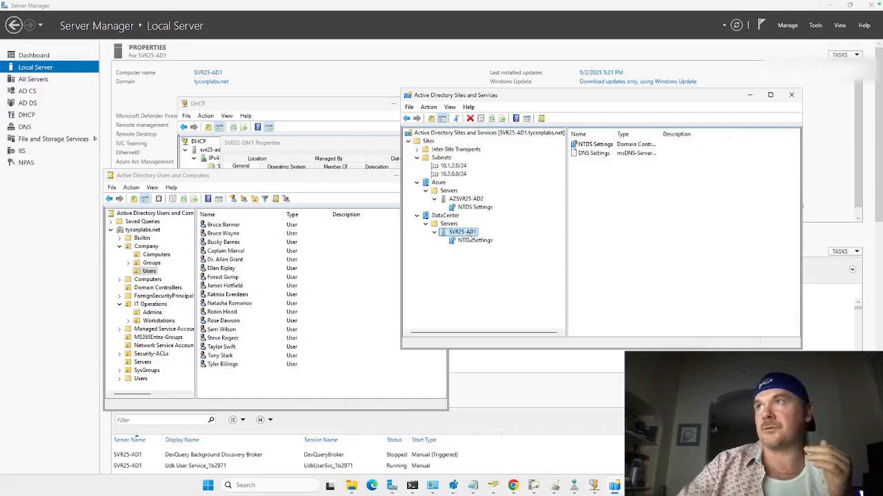
click(439, 183)
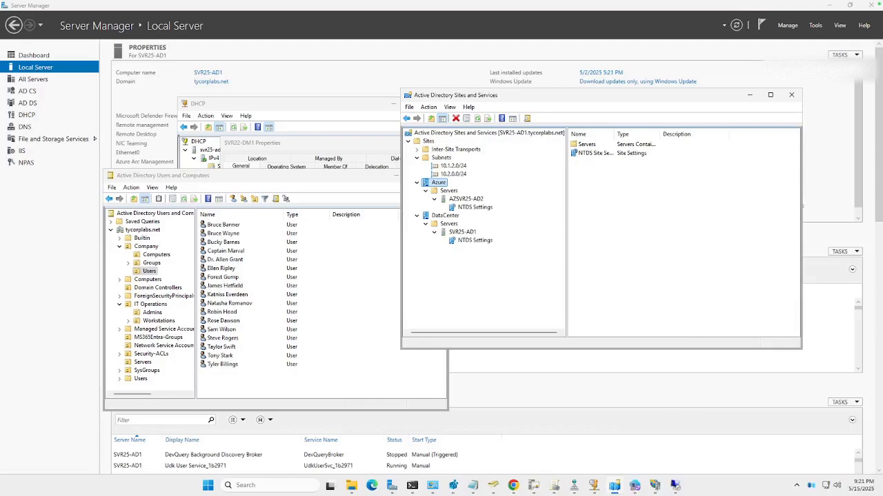
Step: Start copying the Bucky Barnes user account in the Company Users OU of Active Directory Users and Computers
click(309, 396)
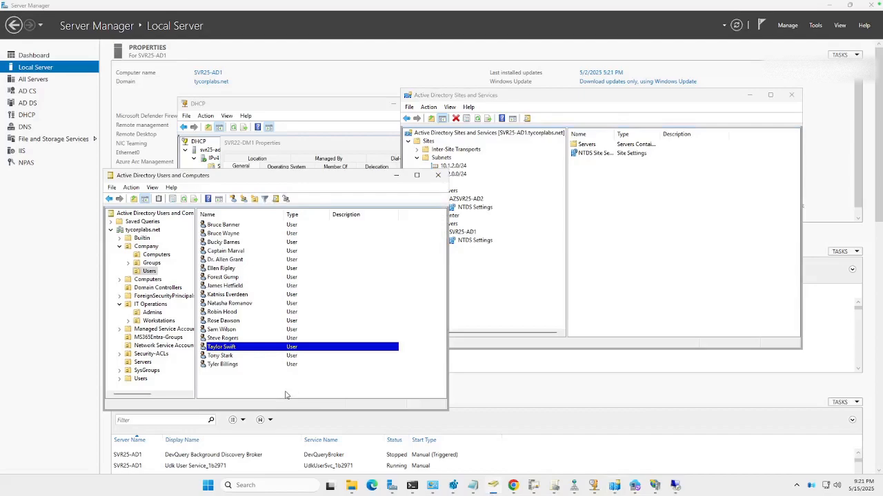
click(229, 243)
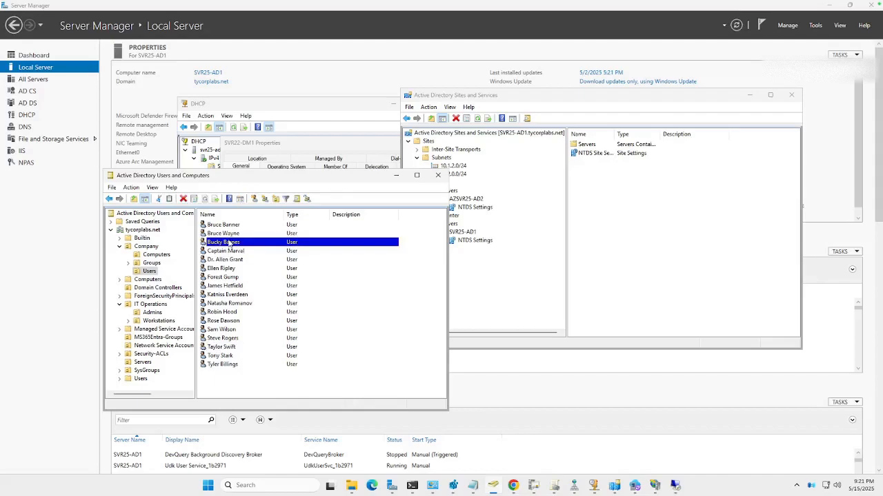
click(230, 242)
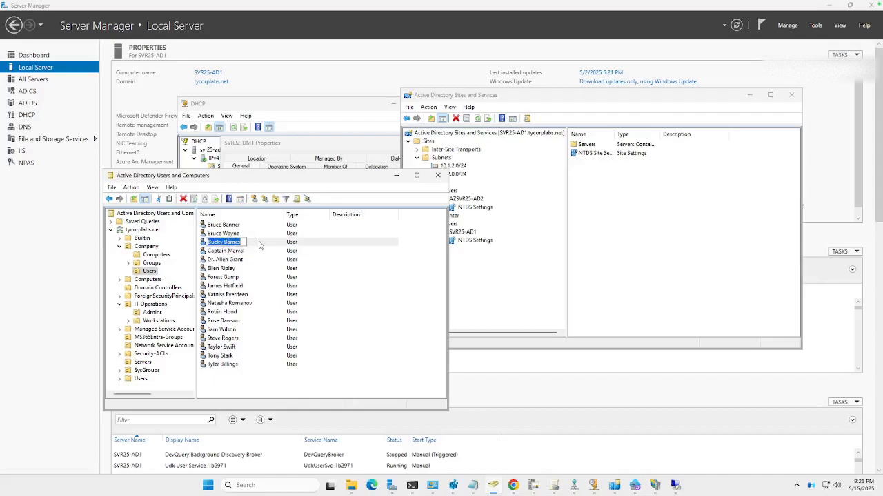
click(259, 245)
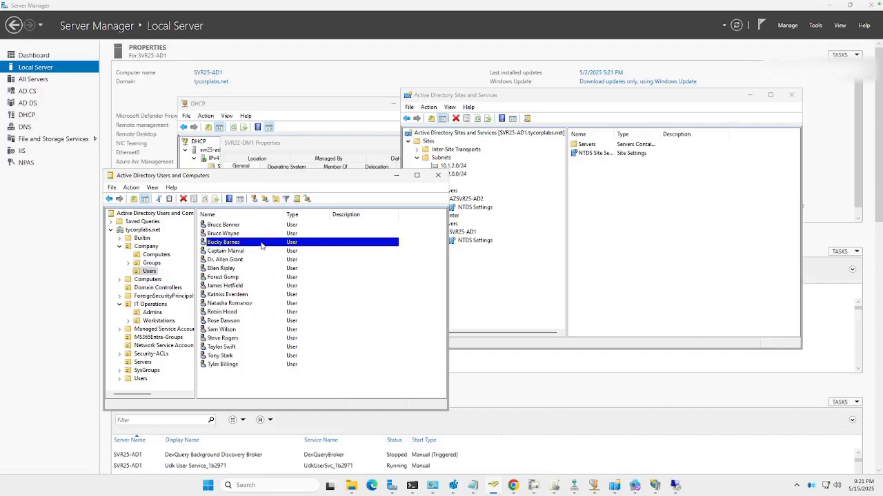
right_click(266, 246)
click(279, 249)
Step: Enter Josh as first name, Allen as last name and Superman as logon name for the copied user
text(Josh)
key(Tab)
key(Tab)
text(Allen)
key(Tab)
key(Tab)
text(Superm)
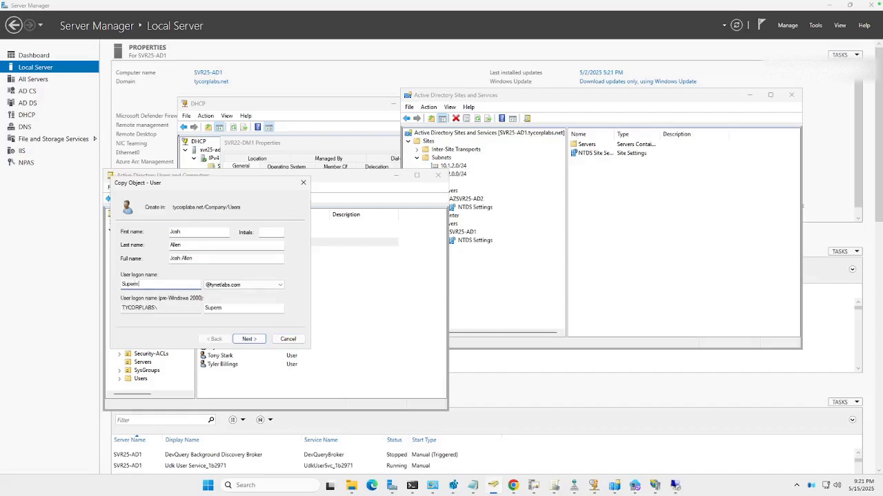
text(an)
key(Return)
Step: Enter and confirm the new account's password, and finish creating the copied user
text(P@ssw0rd)
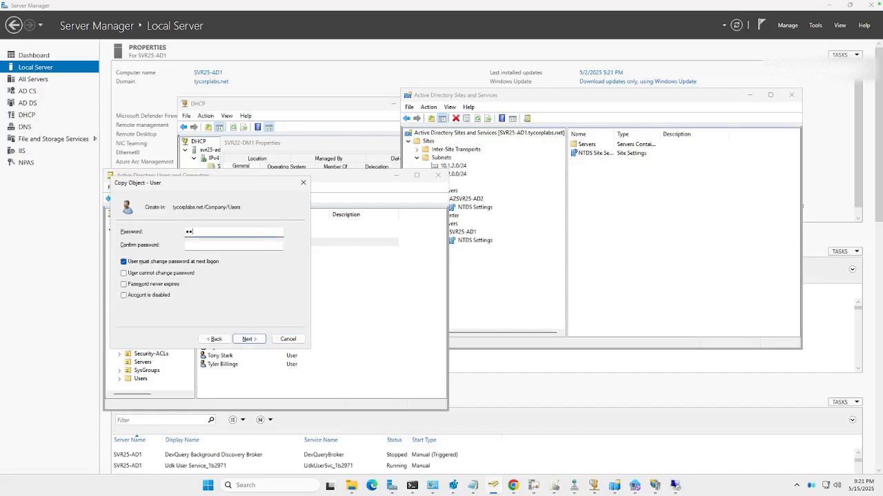
key(Tab)
text(P@ssw0rd)
key(Return)
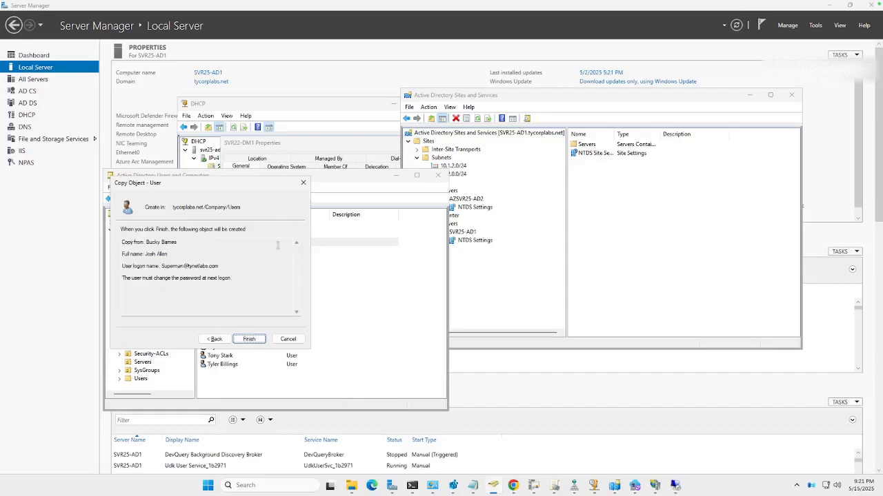
key(Return)
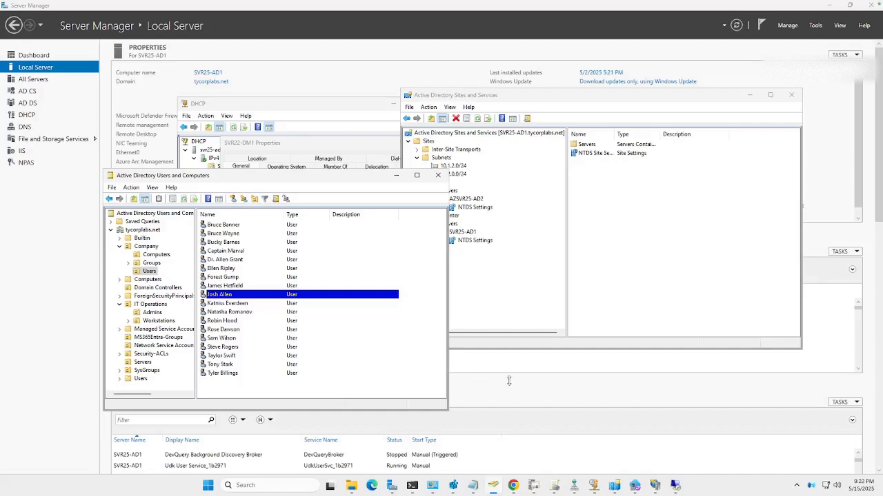
Step: Switch to the 10.2.0.4 Remote Desktop session and rerun the repadmin /syncall /AdeP command for all domain controllers
mouse_move(676, 487)
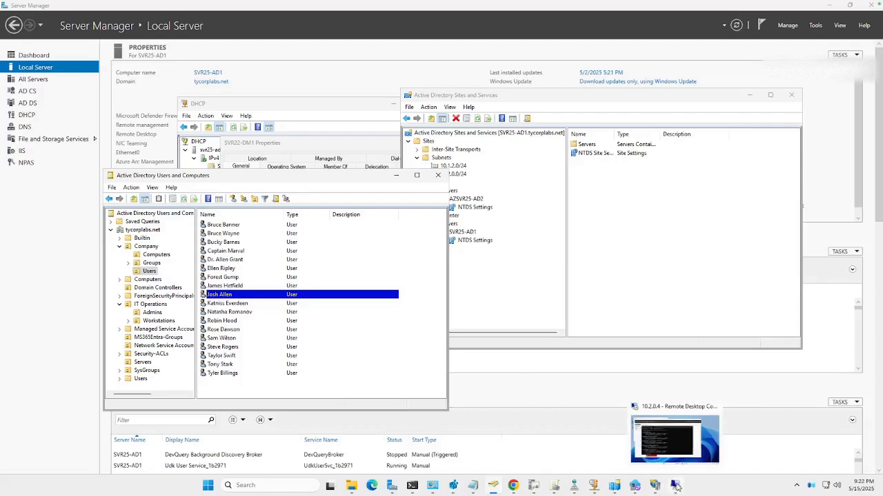
click(677, 487)
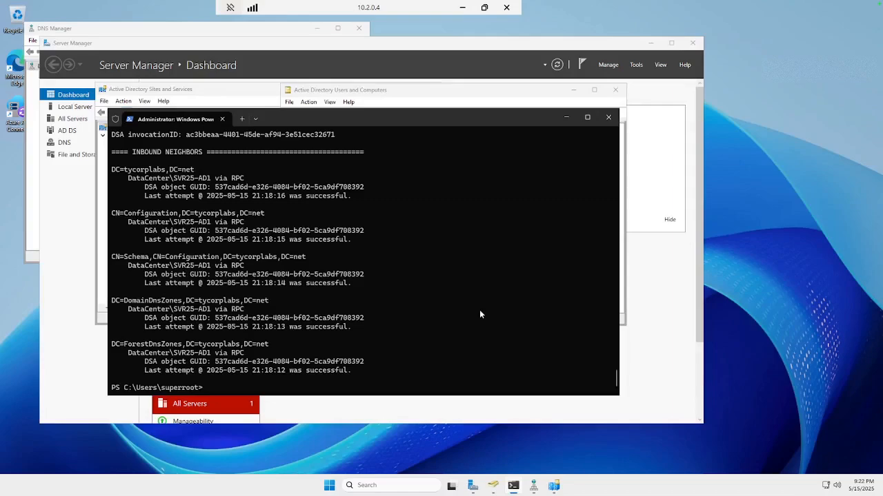
key(Up)
key(Up)
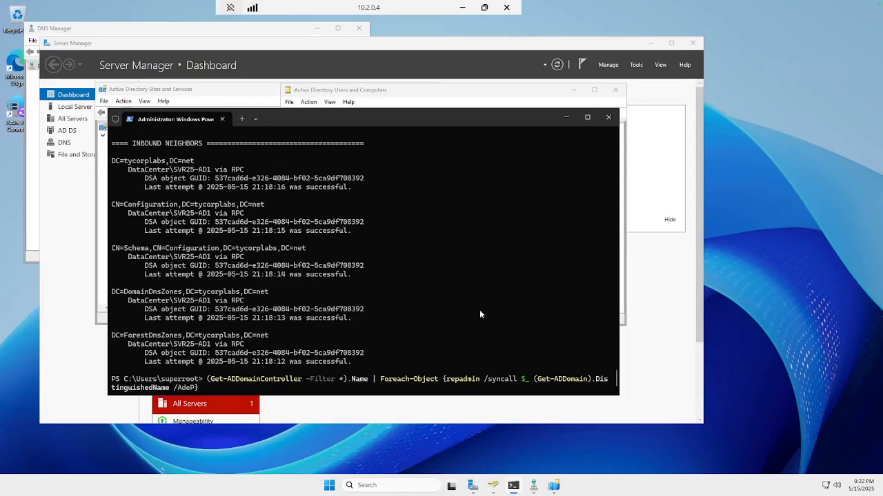
key(Return)
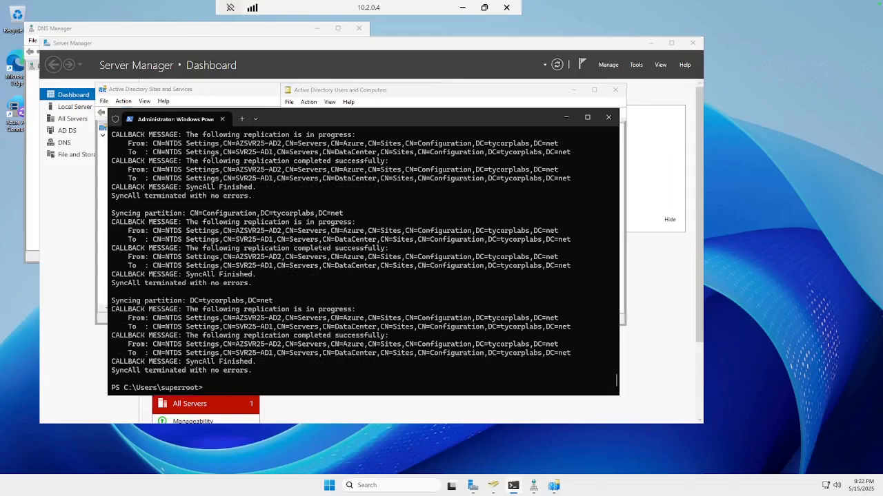
Step: Refresh the Company Users list in the remote Active Directory Users and Computers and select Josh Allen to check replication
click(391, 93)
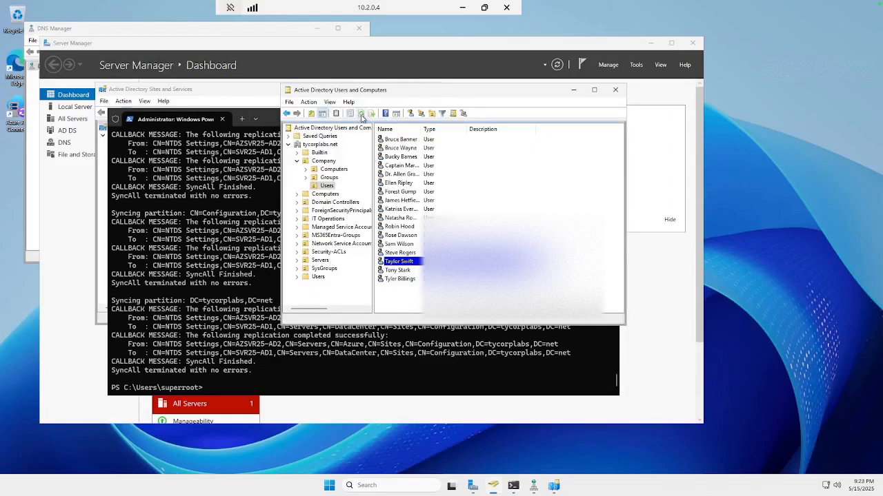
click(361, 114)
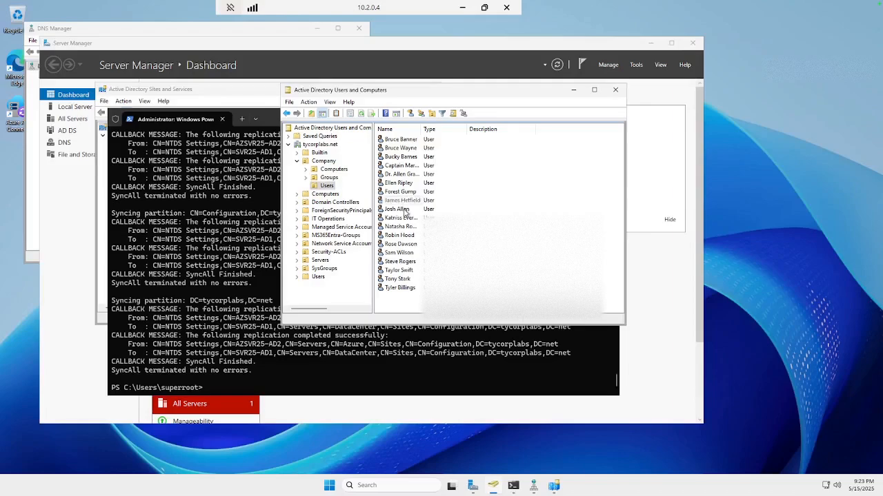
click(406, 211)
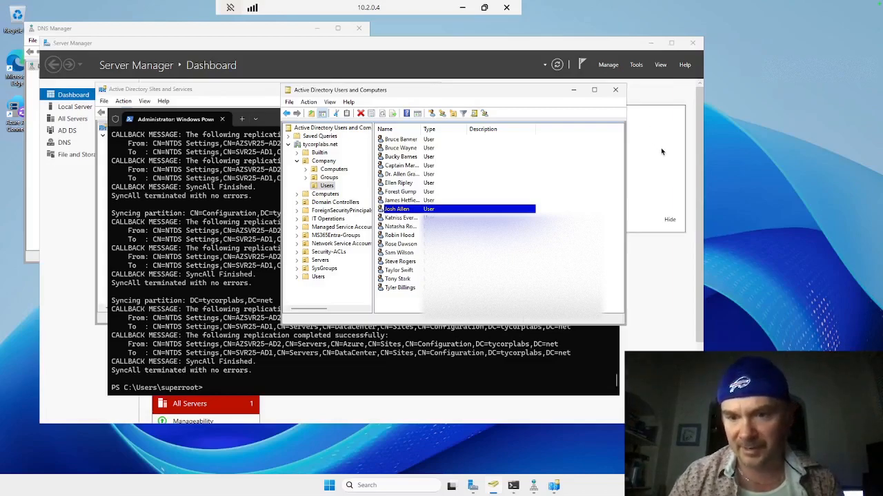
Step: Leave the remote session, switch to the Azure portal in Chrome and view the connection IP options for AzSVR25-AD2
click(461, 10)
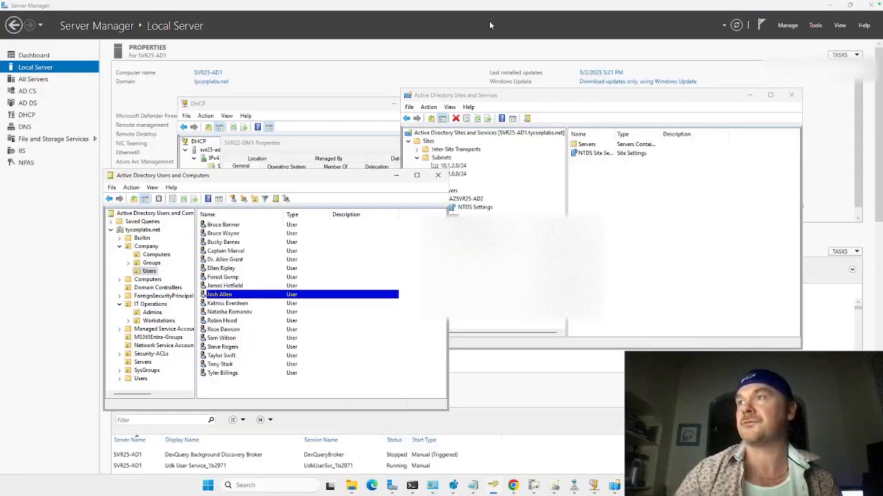
click(513, 485)
click(469, 439)
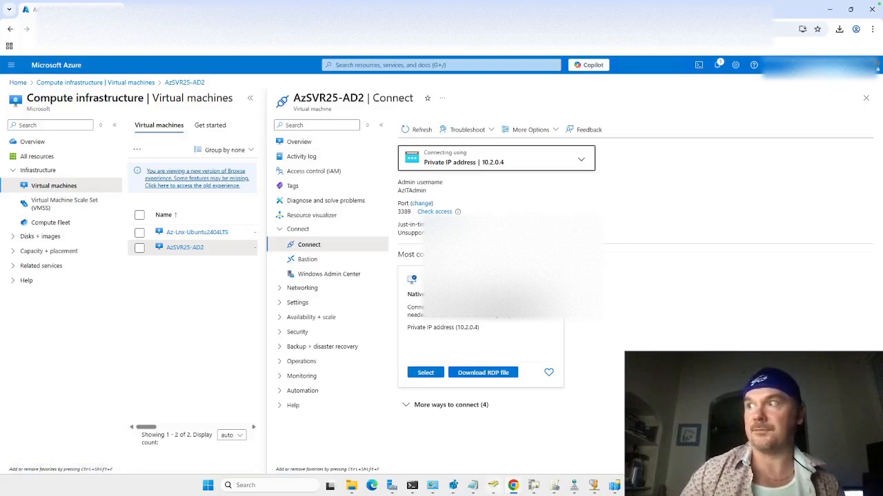
mouse_move(493, 485)
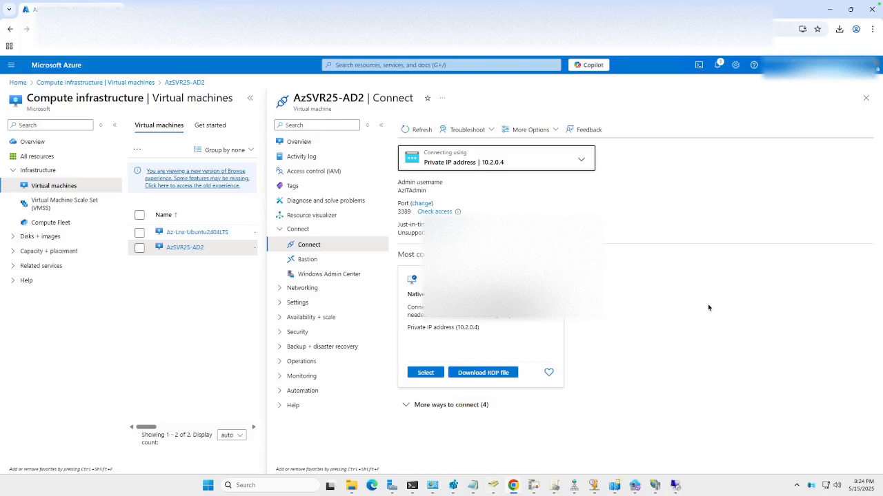
click(522, 167)
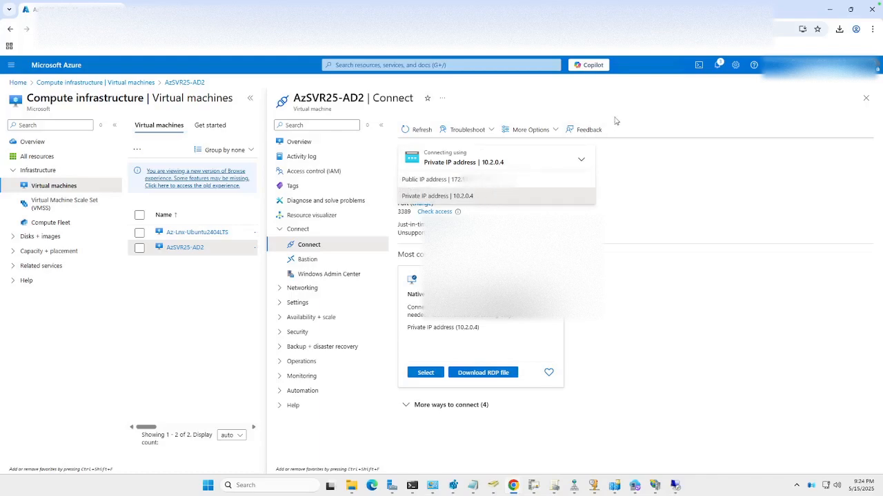
Step: Open the VNet2 virtual network in Azure and review its subnets and connected devices
click(18, 83)
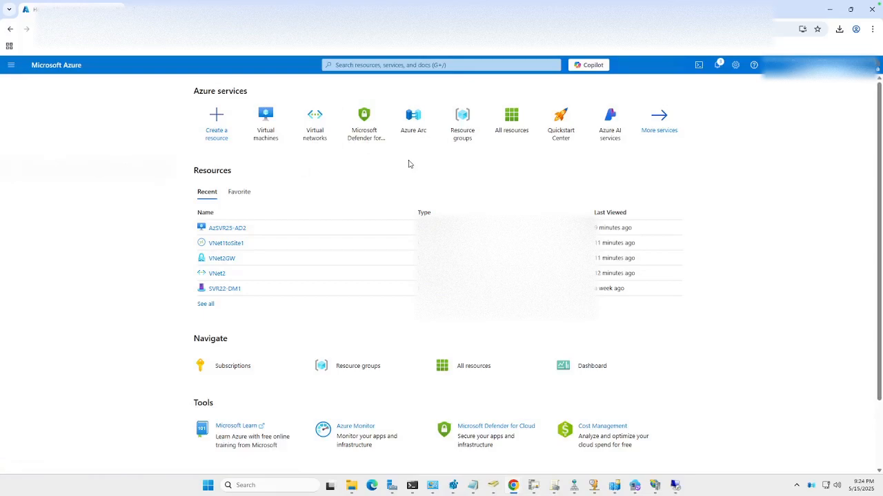
click(317, 136)
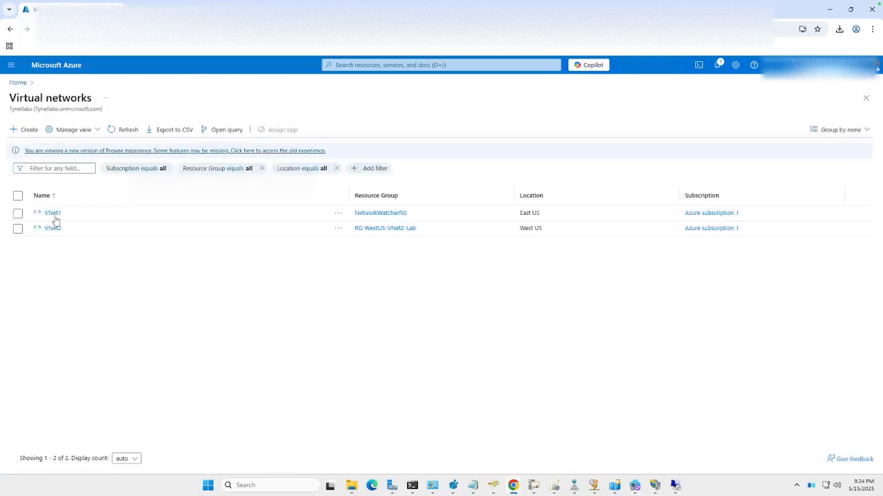
click(53, 228)
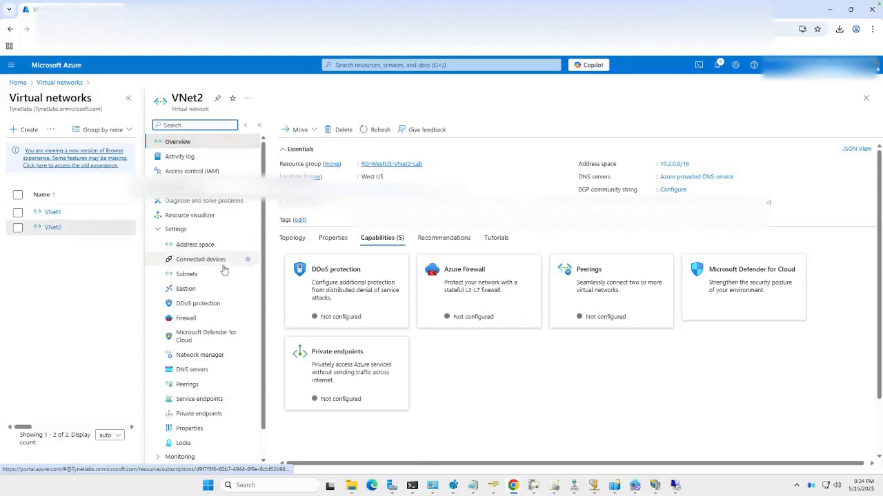
click(196, 275)
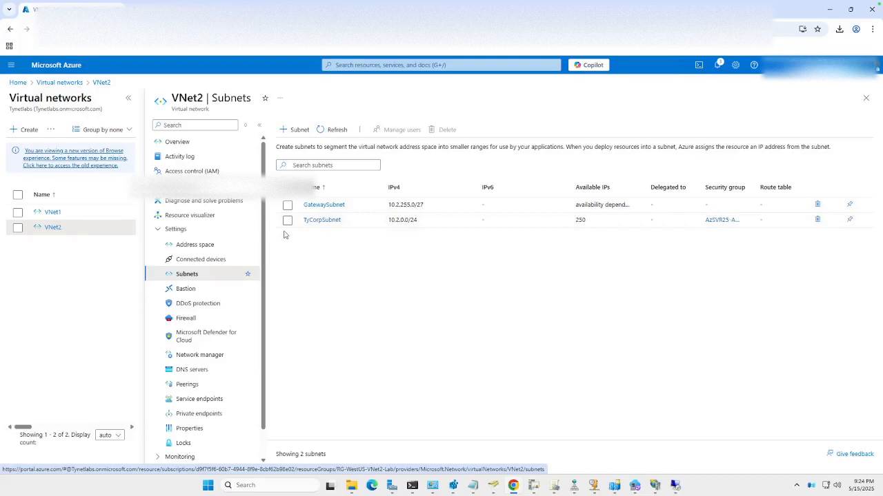
click(219, 260)
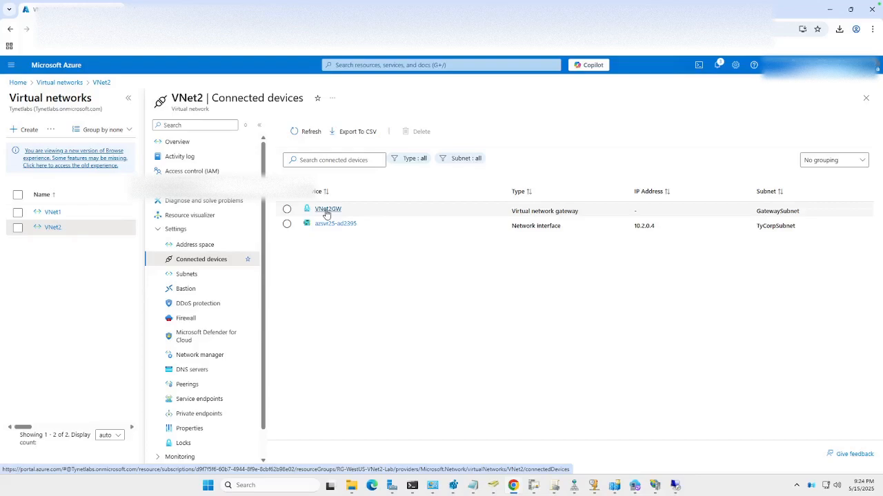
Step: Open the VNet2GW gateway's connections and view the overview of the VNet1toSite1 connection
click(327, 210)
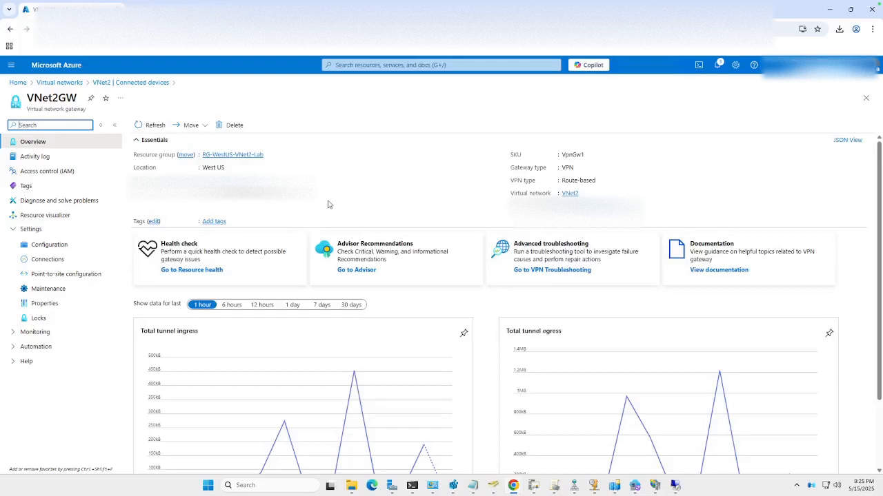
click(70, 265)
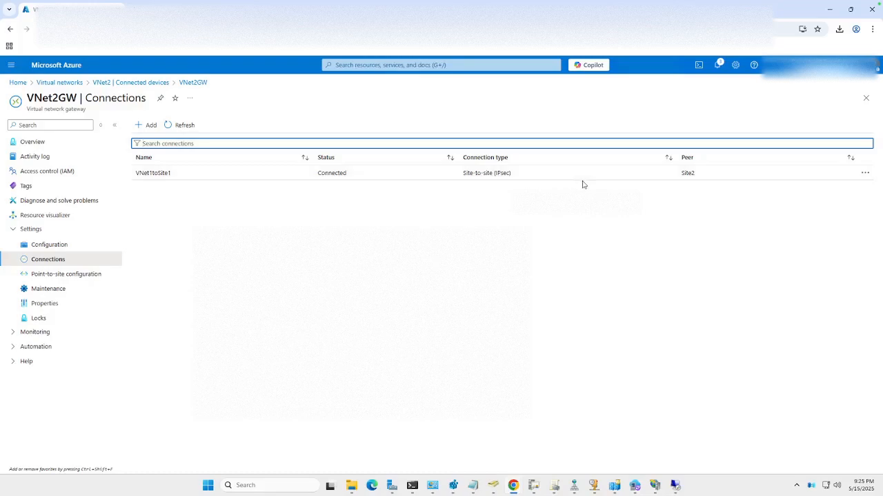
click(177, 178)
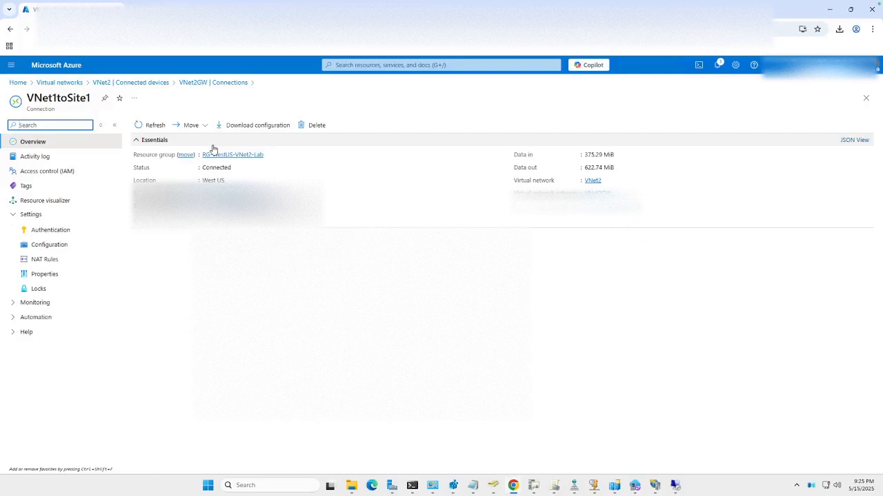
click(241, 255)
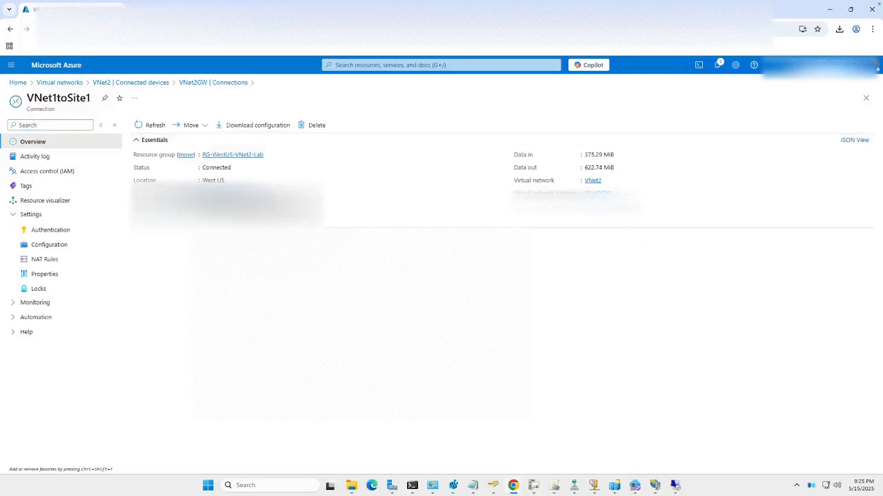
Step: Download the VNet1toSite1 VPN configuration template with vendor Generic Samples, family Device Parameters and firmware version Generic-Samples-Device-Parameters
click(272, 125)
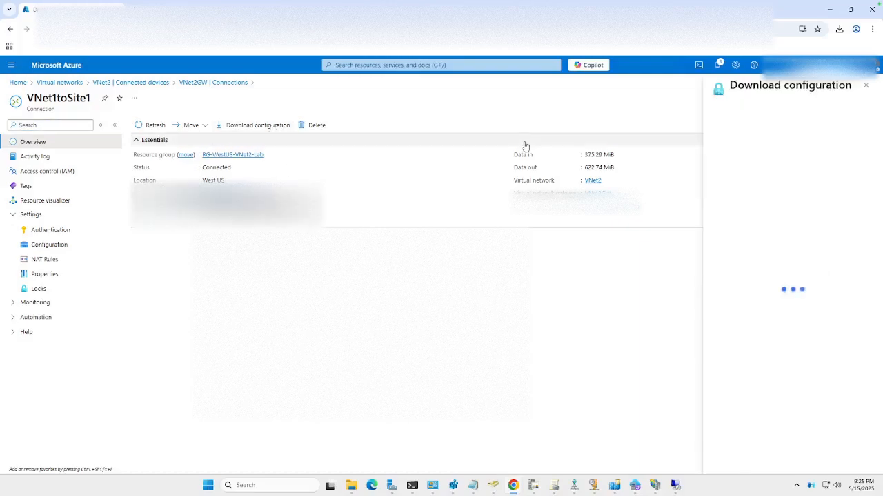
click(751, 141)
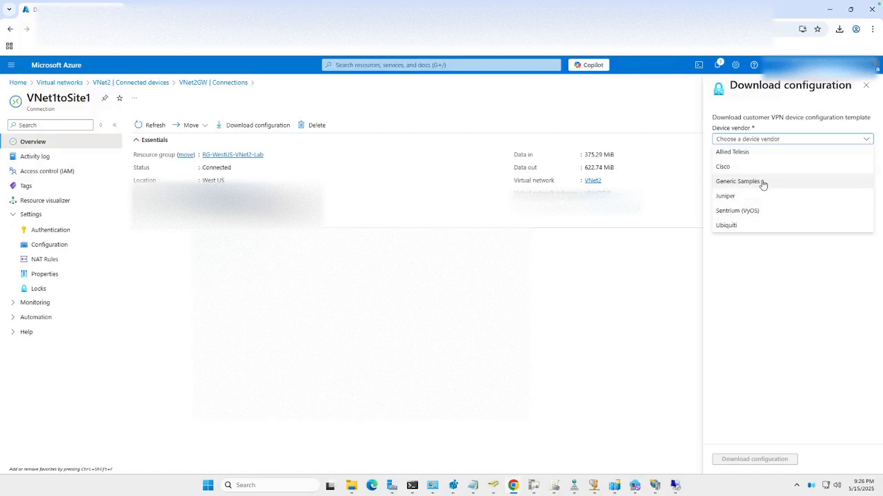
click(763, 181)
click(761, 169)
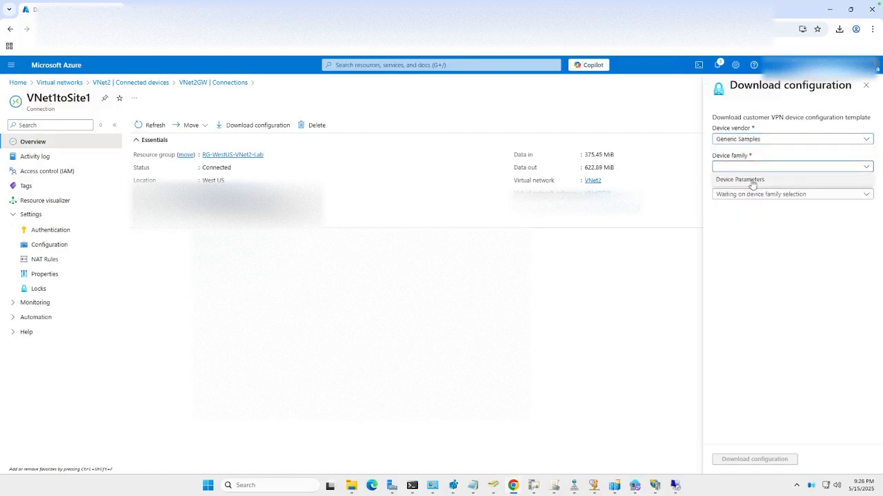
click(752, 184)
click(765, 194)
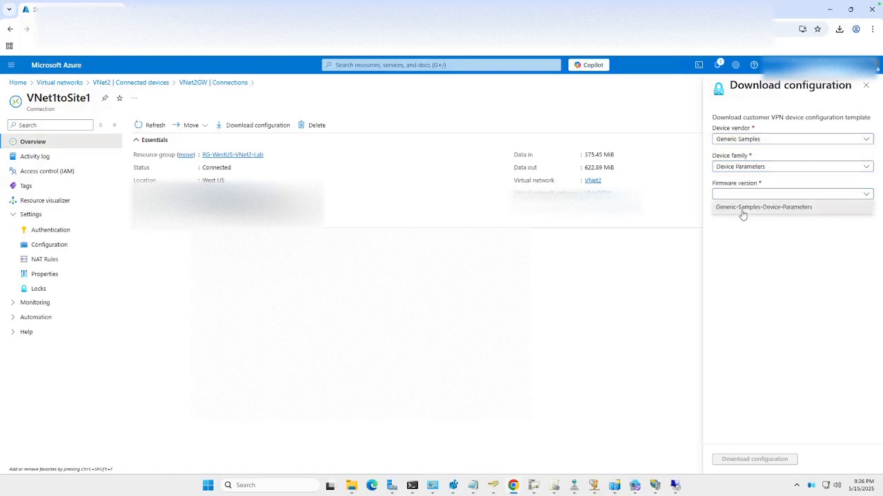
click(742, 208)
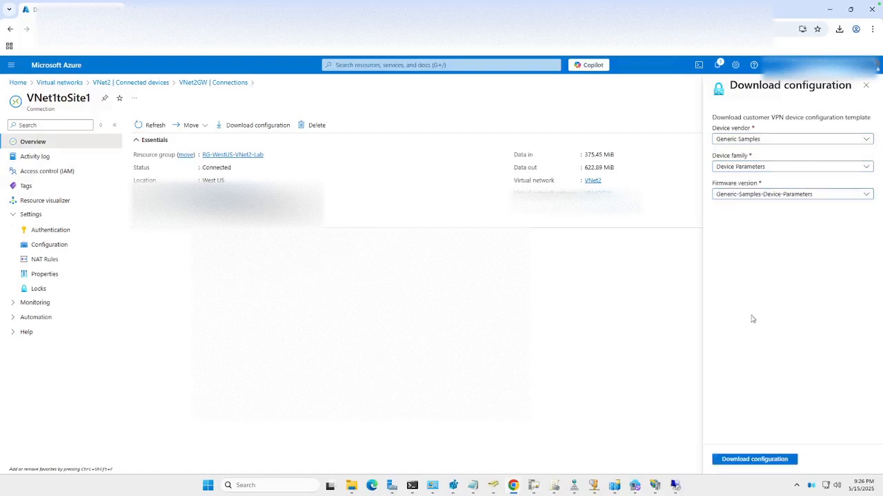
click(754, 459)
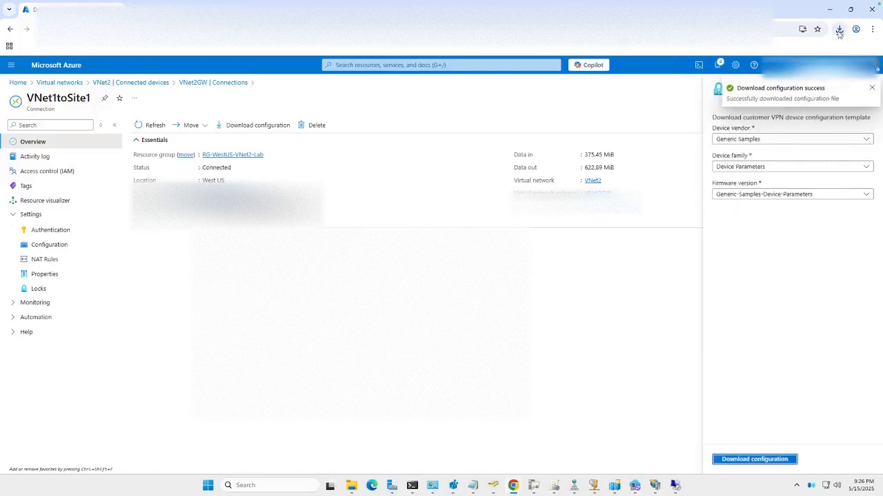
Step: Open the newly downloaded VPN configuration file from the Downloads folder, read through it, and dismiss its windows and the Download configuration pane
click(839, 31)
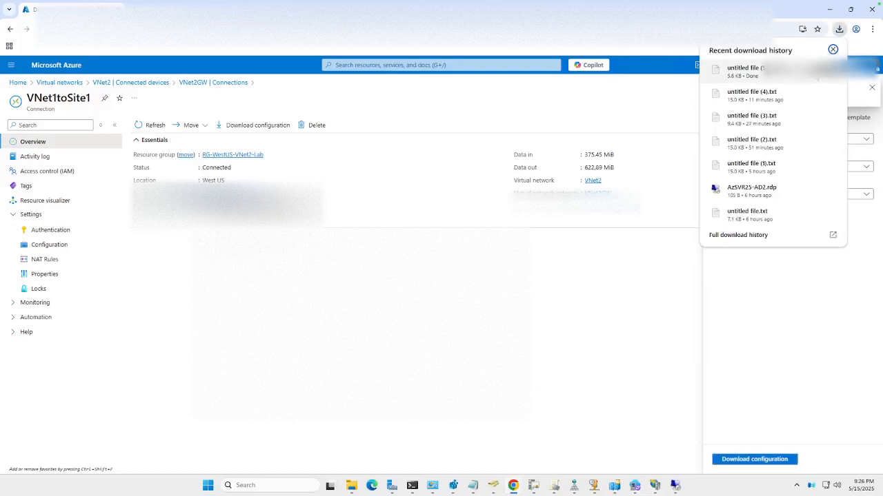
click(817, 69)
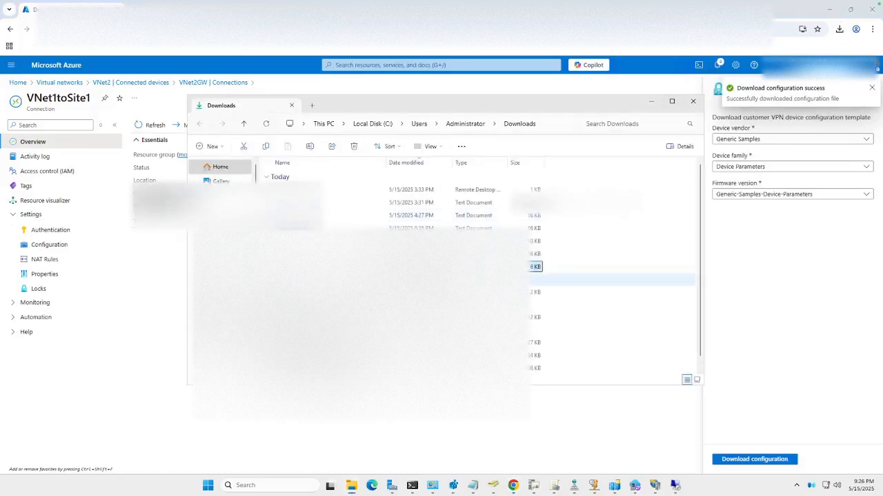
double_click(327, 266)
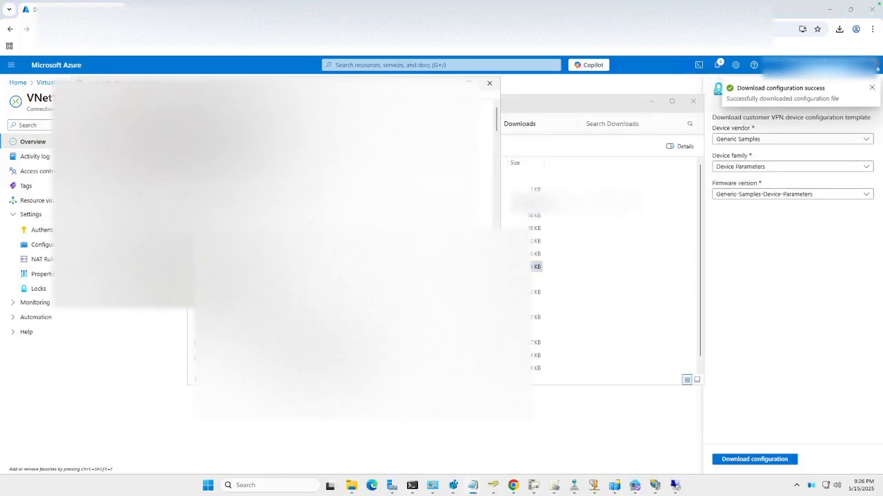
scroll(327, 267, down, 5)
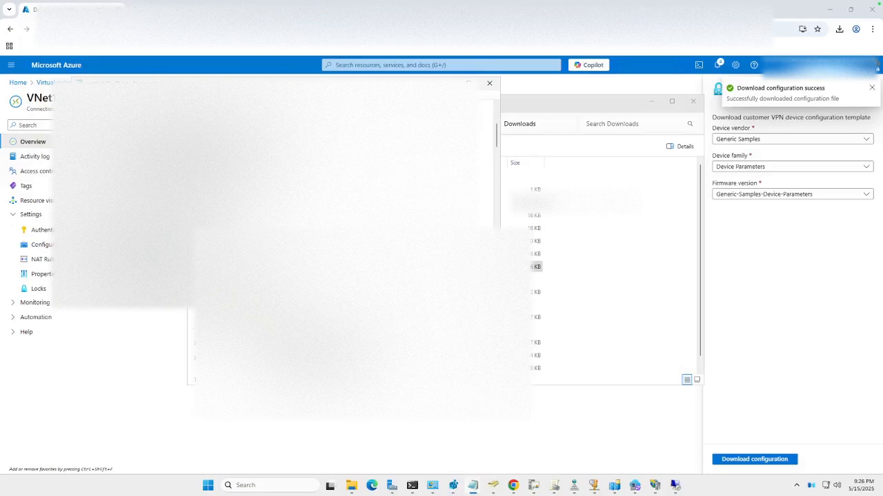
scroll(326, 267, down, 3)
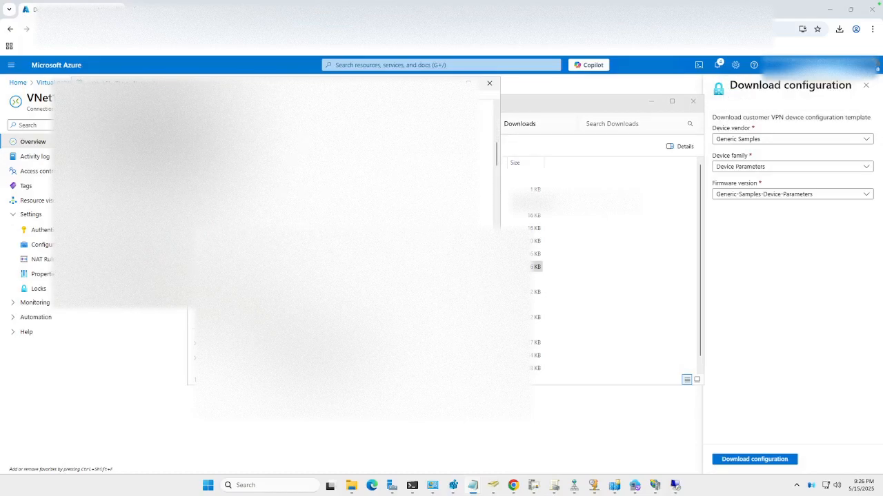
scroll(327, 267, down, 4)
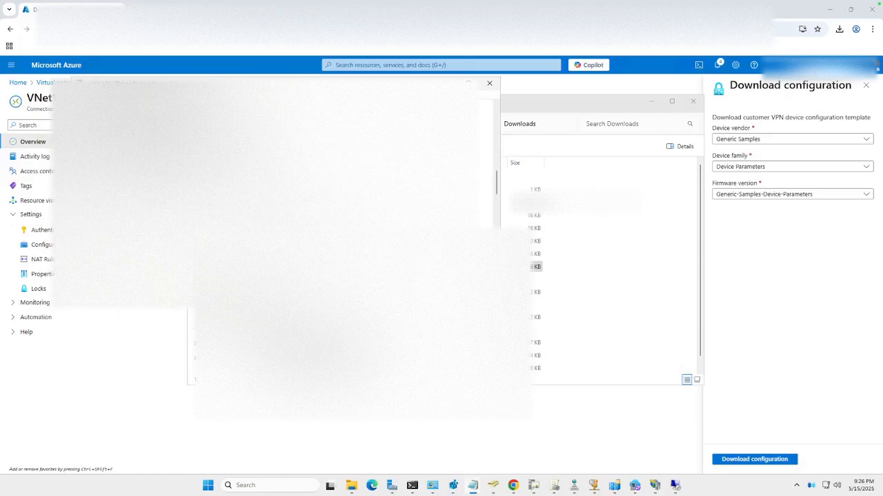
scroll(327, 267, down, 5)
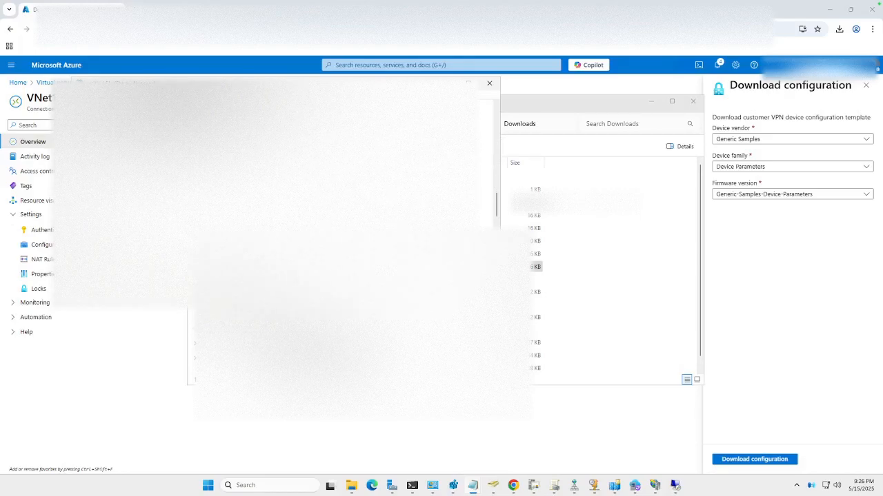
scroll(327, 267, down, 5)
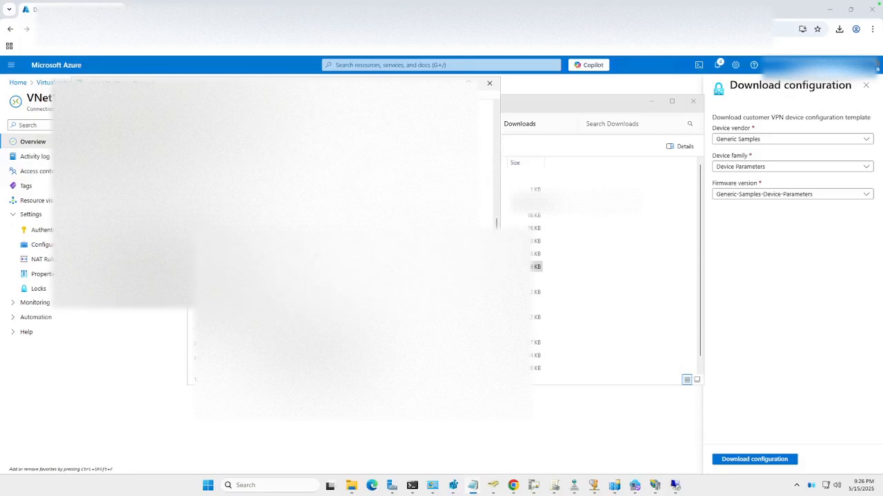
scroll(327, 267, down, 5)
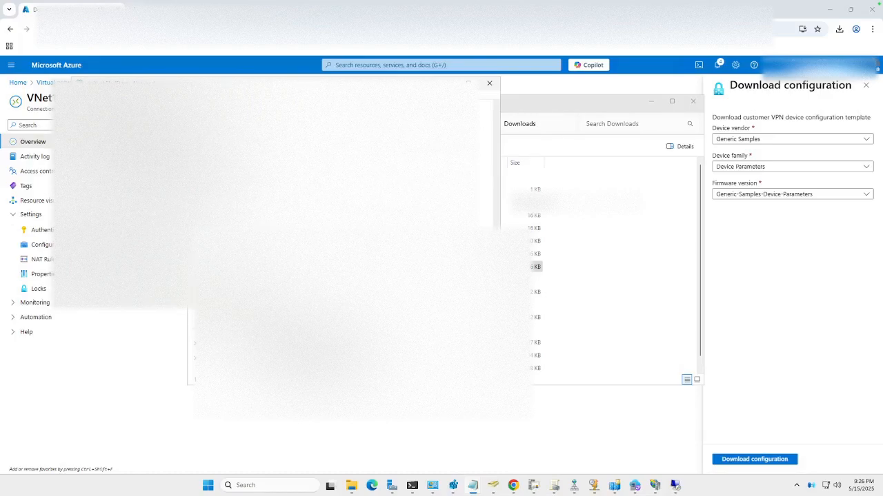
scroll(327, 267, down, 4)
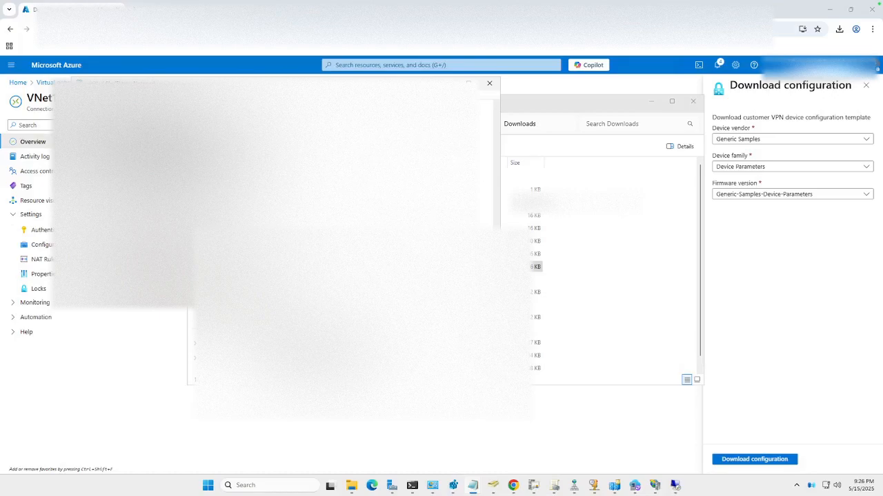
click(448, 83)
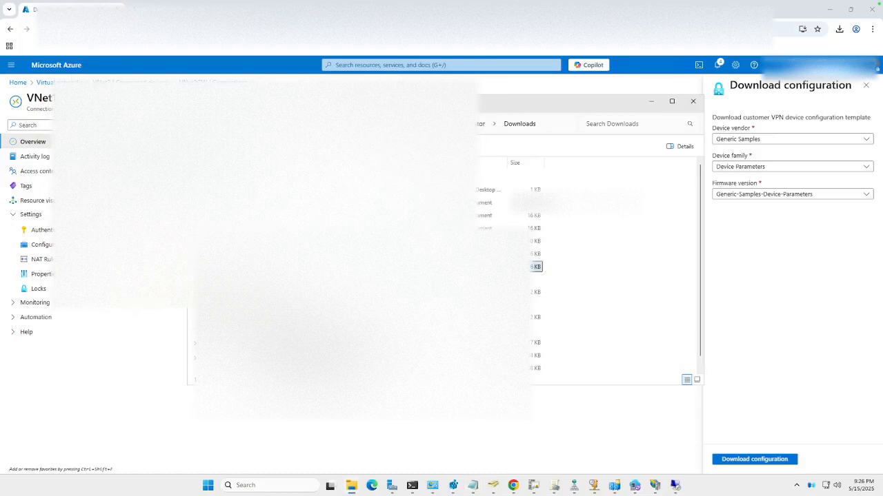
click(652, 104)
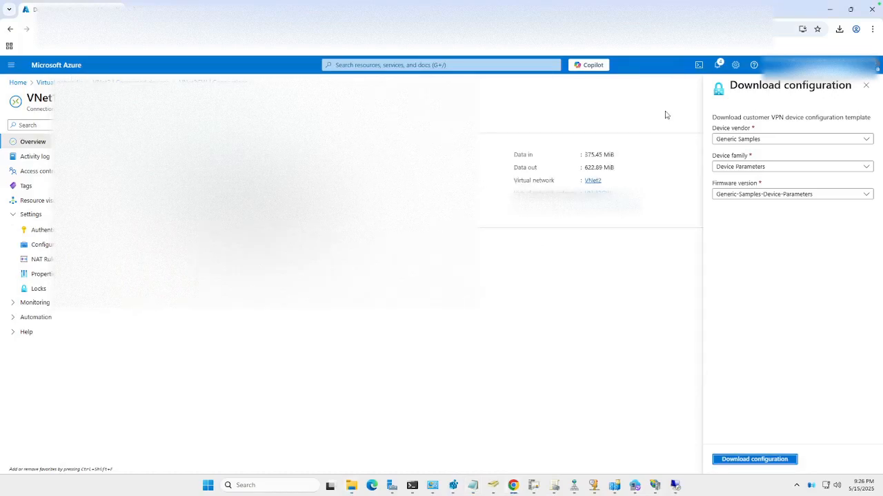
click(868, 85)
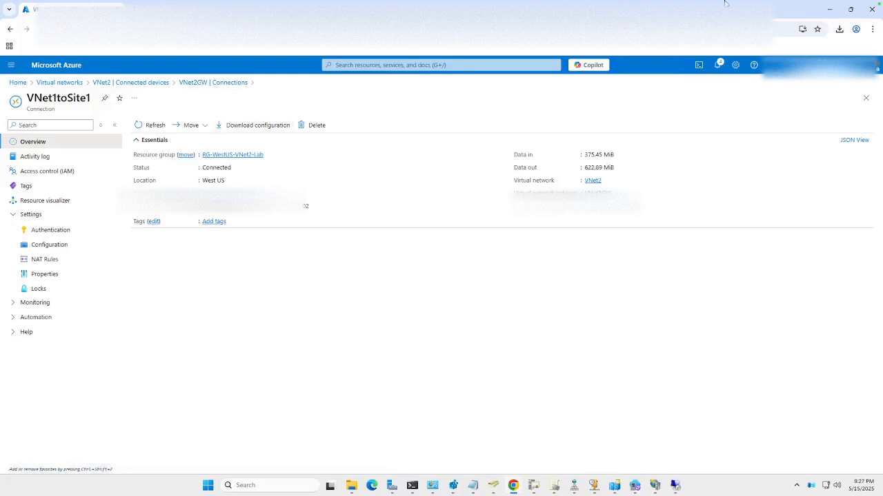
Step: Switch to the SVR25-AD1 desktop, bring the DHCP address leases forward among the management consoles, and minimize the 10.2.0.4 remote session
click(831, 10)
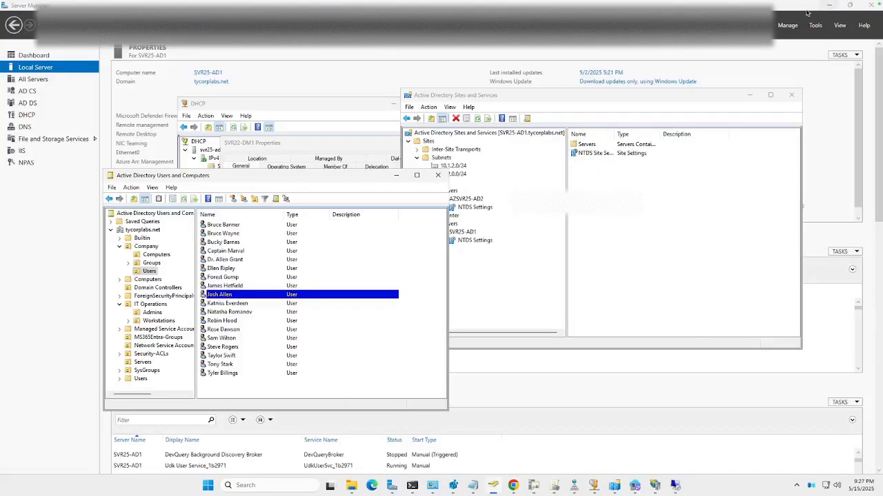
drag(322, 178, 347, 179)
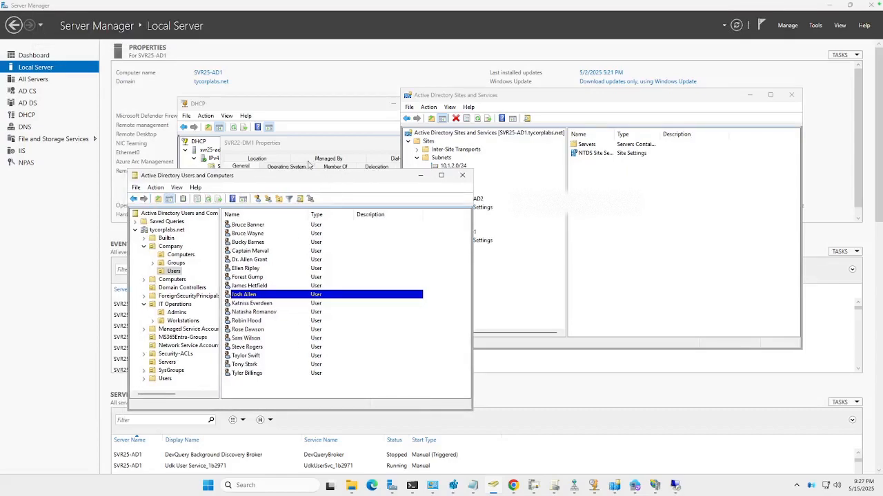
click(331, 113)
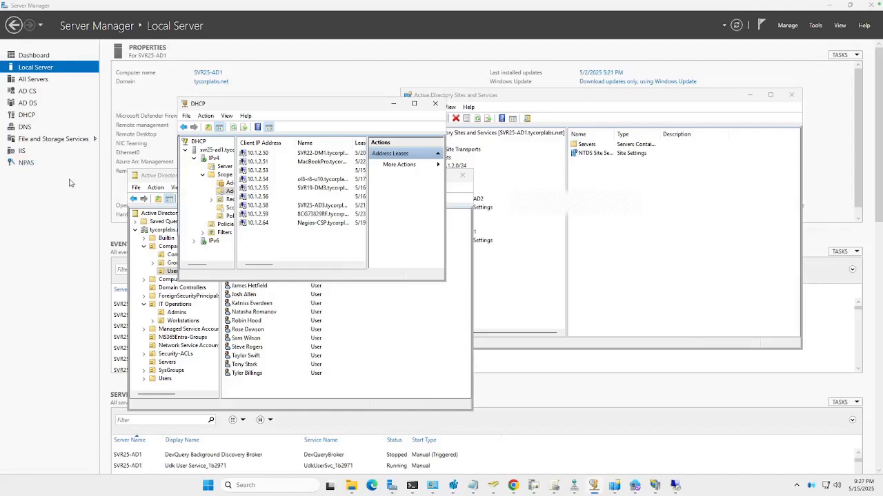
mouse_move(432, 487)
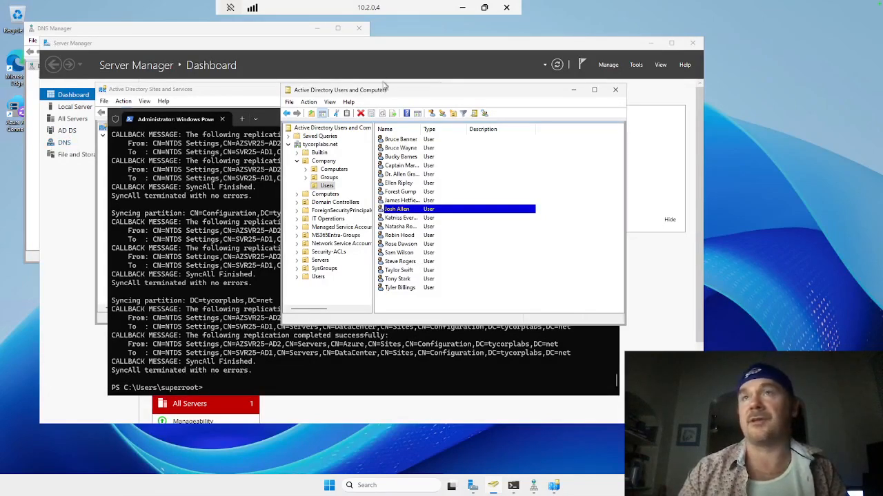
click(463, 8)
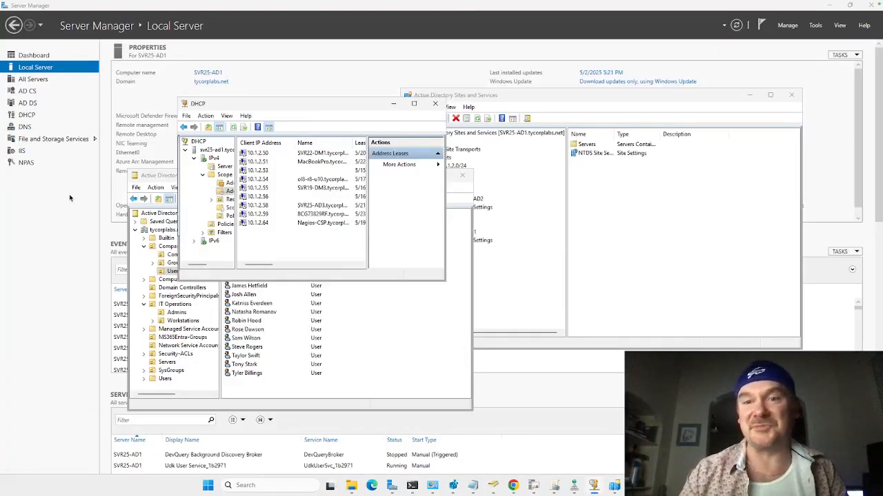